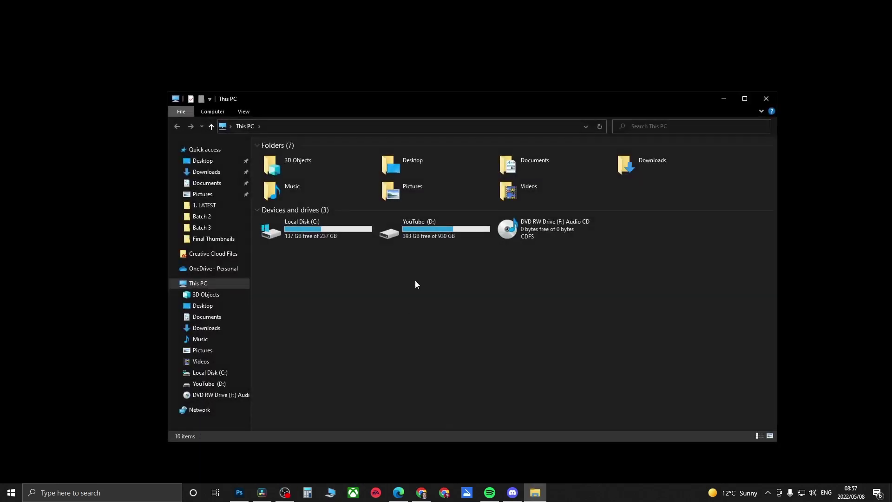
Go to C:\Users\your user folder and turn on Hidden items in the View options.
{"action": "double_click", "coordinate": [305, 230]}
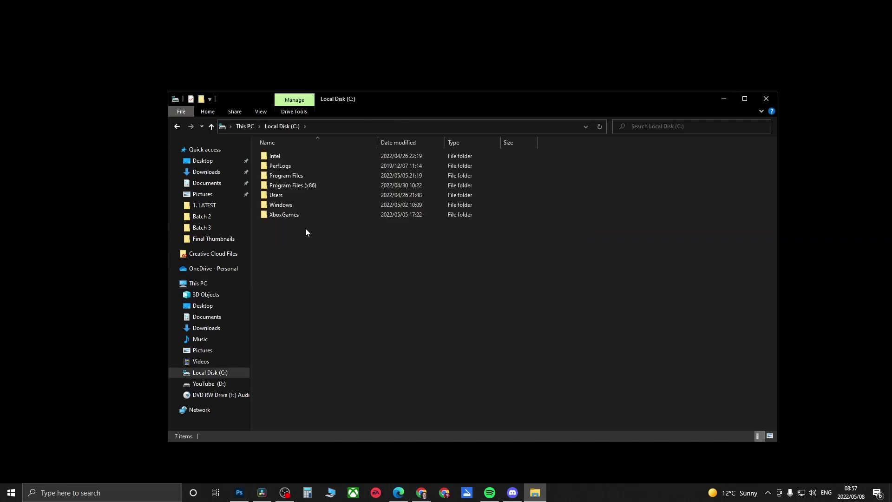
{"action": "double_click", "coordinate": [304, 198]}
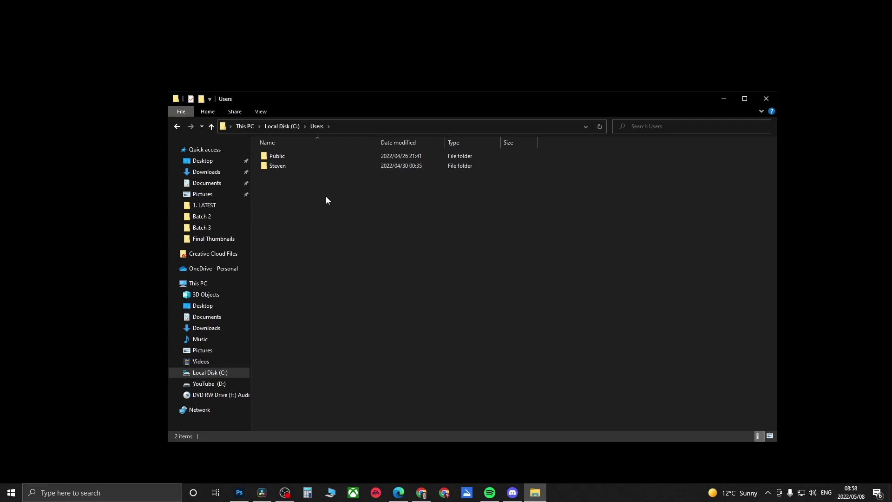
{"action": "double_click", "coordinate": [284, 166]}
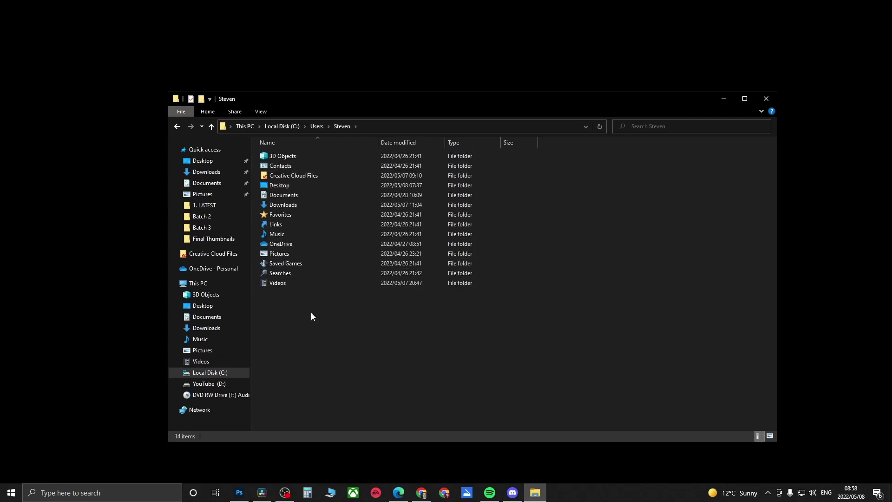
{"action": "left_click", "coordinate": [259, 114]}
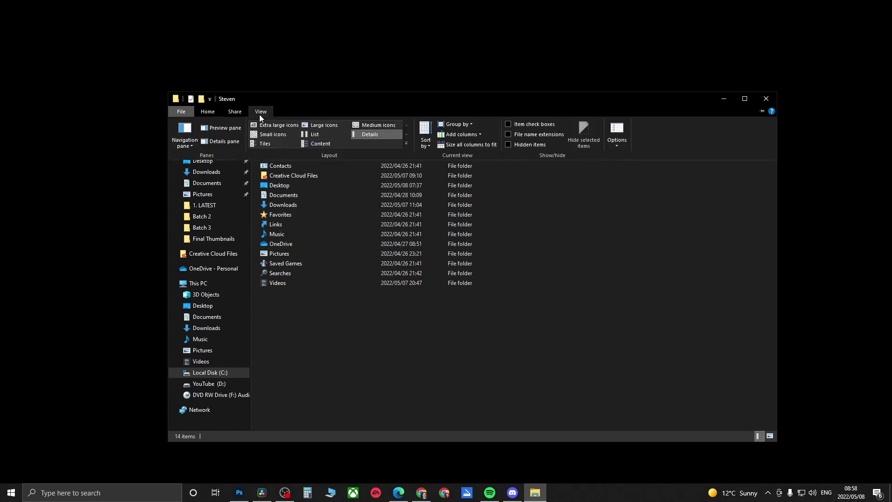
{"action": "left_click", "coordinate": [508, 144]}
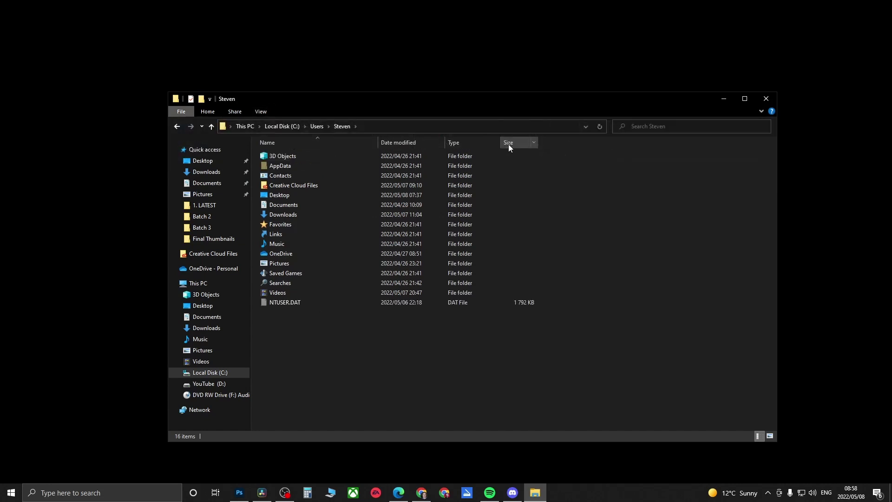
Open AppData\Local\Roblox\Versions\version-062129abce154d35 and select RobloxPlayerLauncher.
{"action": "double_click", "coordinate": [297, 166]}
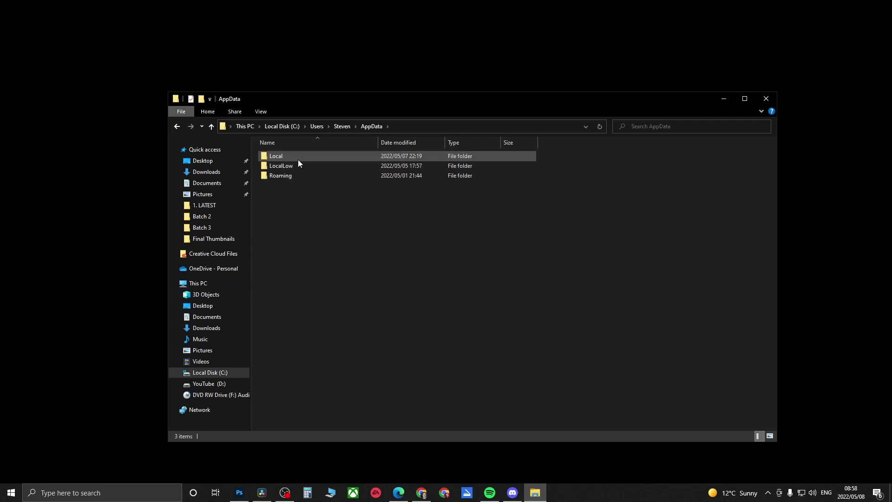
{"action": "double_click", "coordinate": [298, 160]}
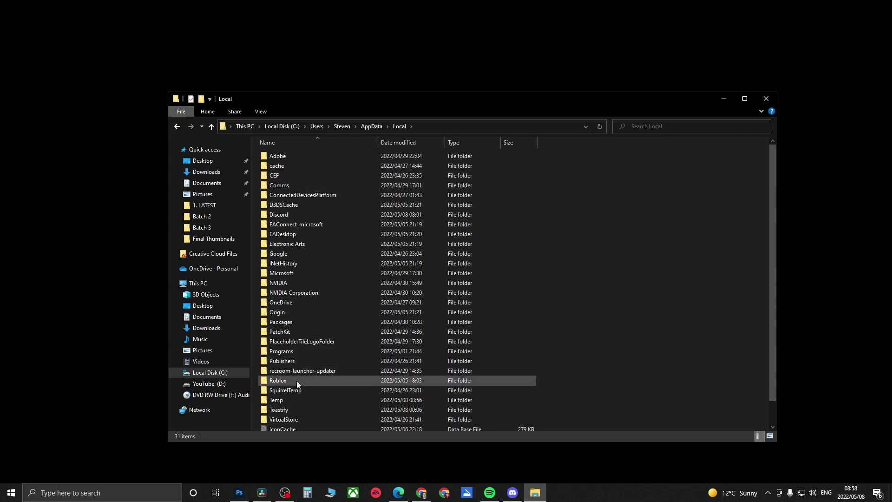
{"action": "double_click", "coordinate": [279, 380]}
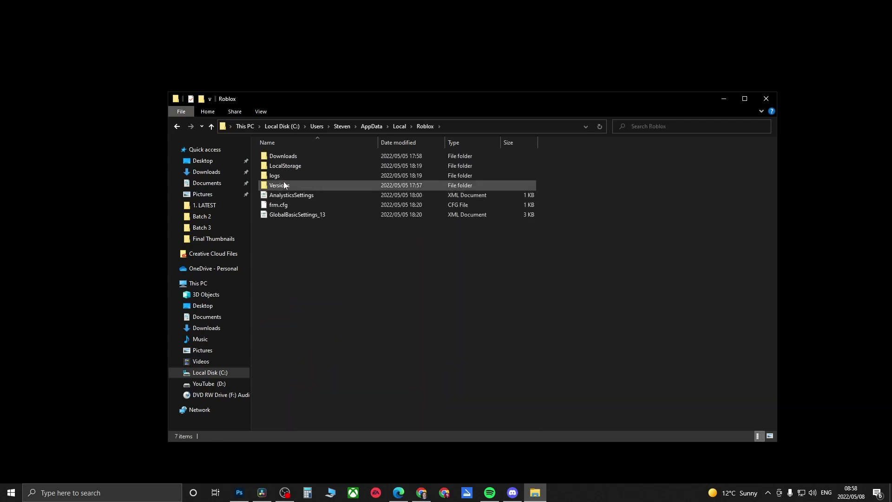
{"action": "double_click", "coordinate": [283, 184]}
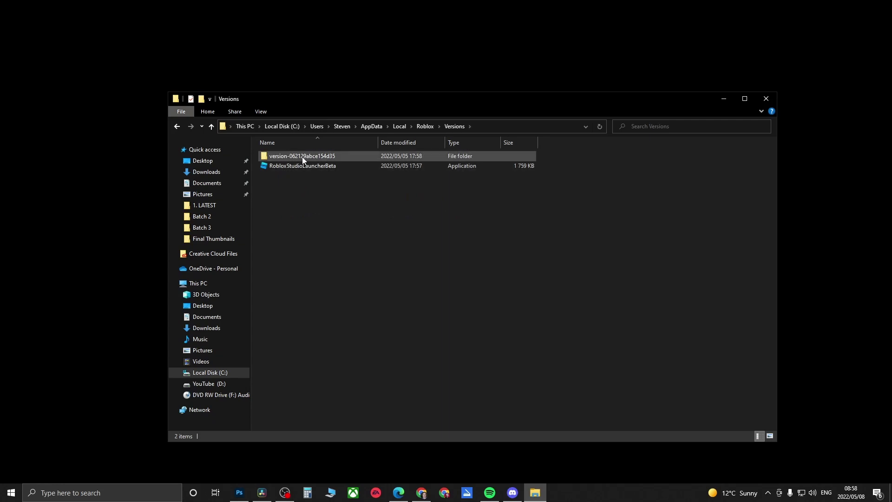
{"action": "double_click", "coordinate": [331, 157]}
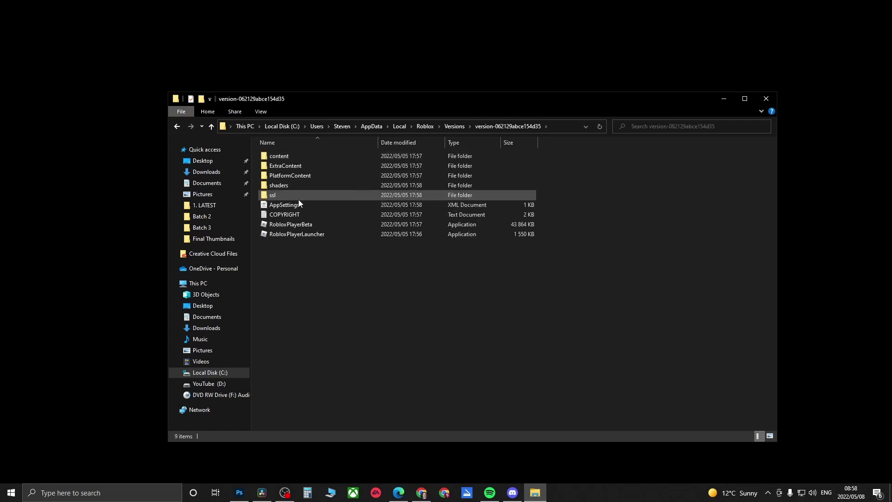
{"action": "left_click", "coordinate": [308, 235]}
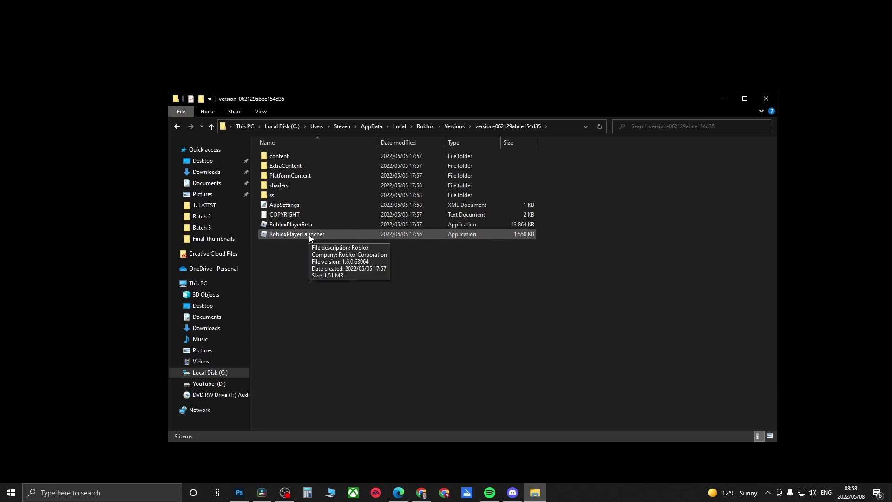
Troubleshoot RobloxPlayerLauncher compatibility, applying the recommended settings and test-running the program.
{"action": "right_click", "coordinate": [309, 235]}
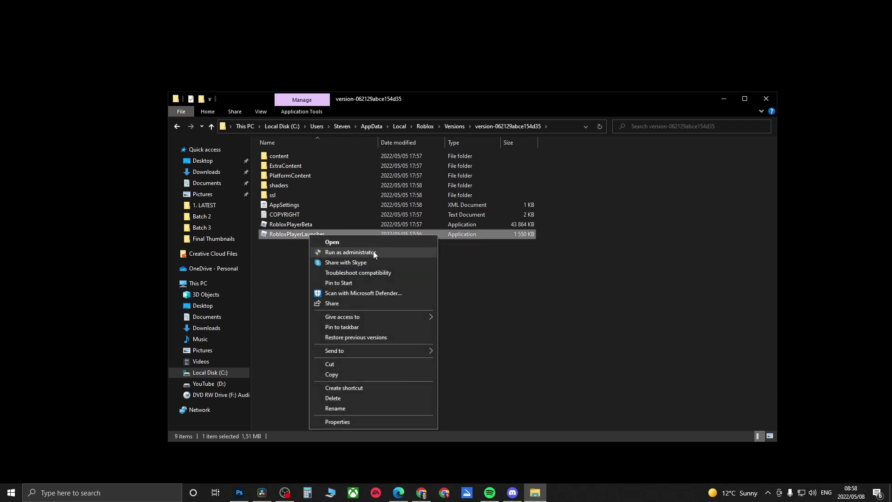
{"action": "left_click", "coordinate": [377, 274]}
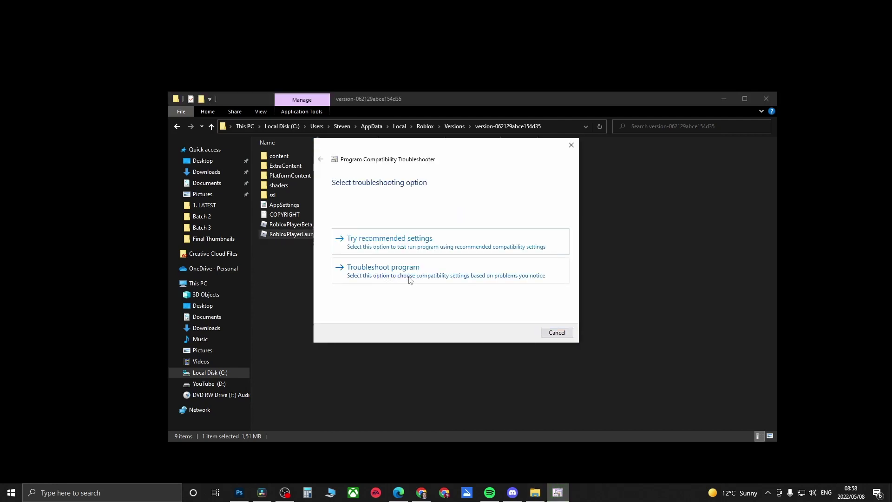
{"action": "left_click", "coordinate": [398, 243]}
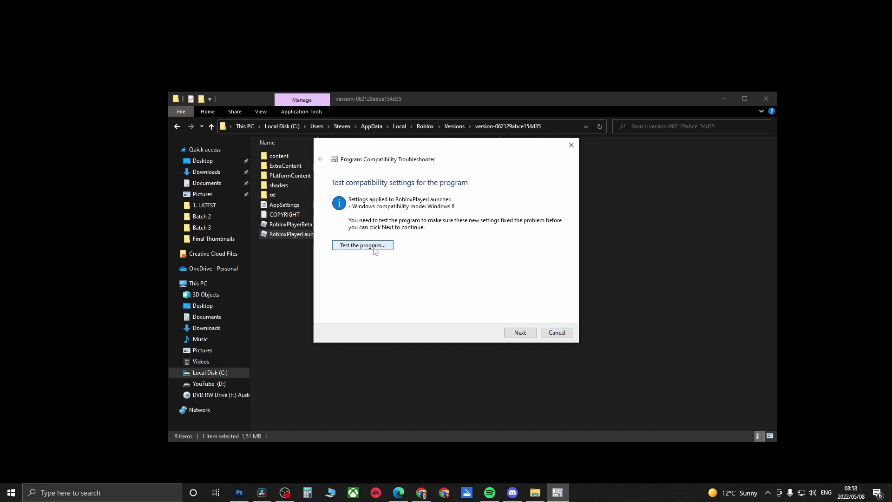
{"action": "left_click", "coordinate": [372, 249]}
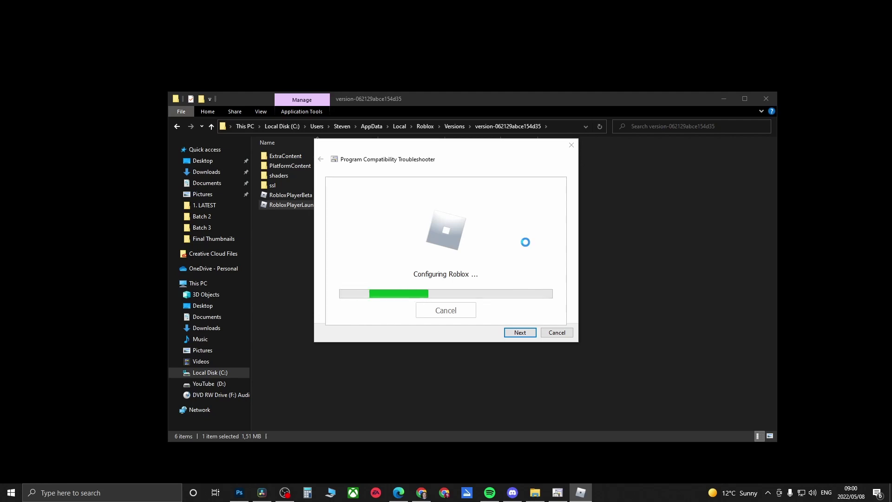
Save the recommended compatibility settings as the fix and close the troubleshooter.
{"action": "left_click", "coordinate": [520, 333]}
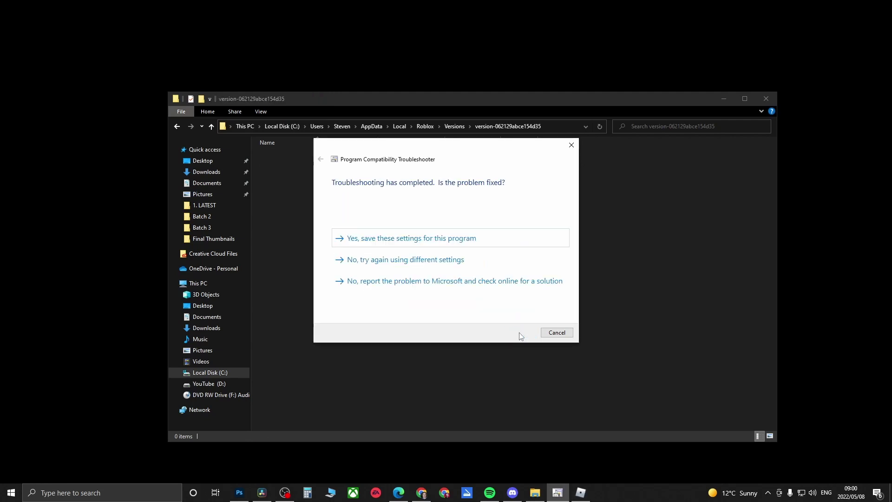
{"action": "left_click", "coordinate": [414, 242]}
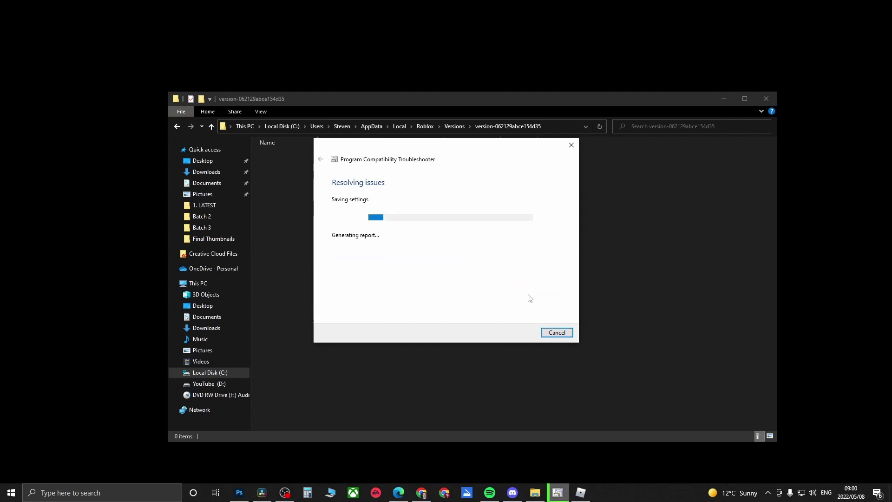
{"action": "left_click", "coordinate": [557, 332]}
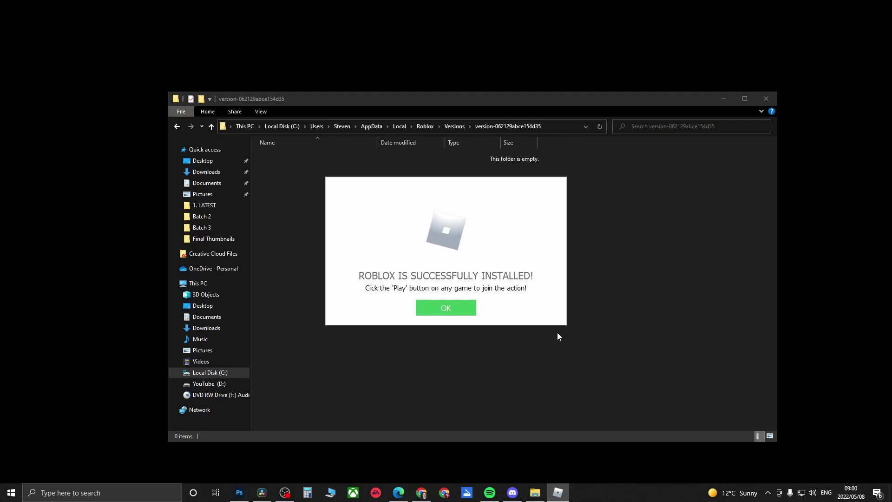
Dismiss the Roblox installed message and open the new version-dd1b5cb848724d12 folder from Versions.
{"action": "left_click", "coordinate": [451, 308]}
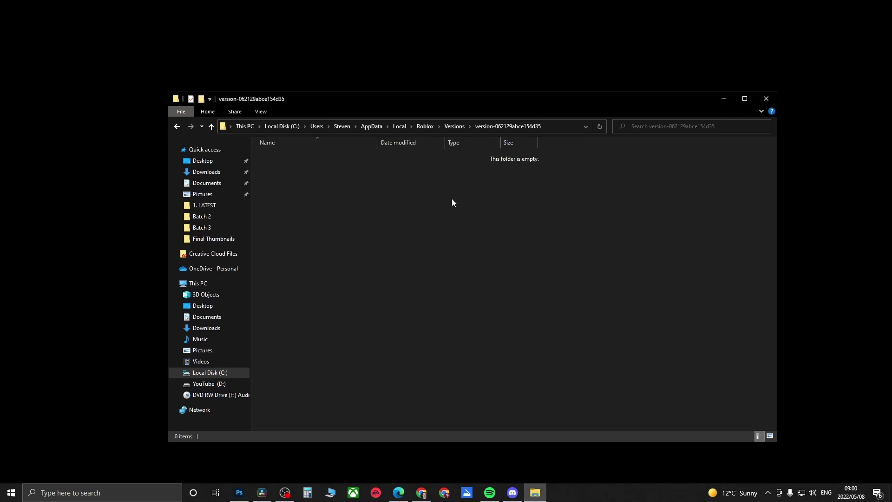
{"action": "left_click", "coordinate": [455, 126]}
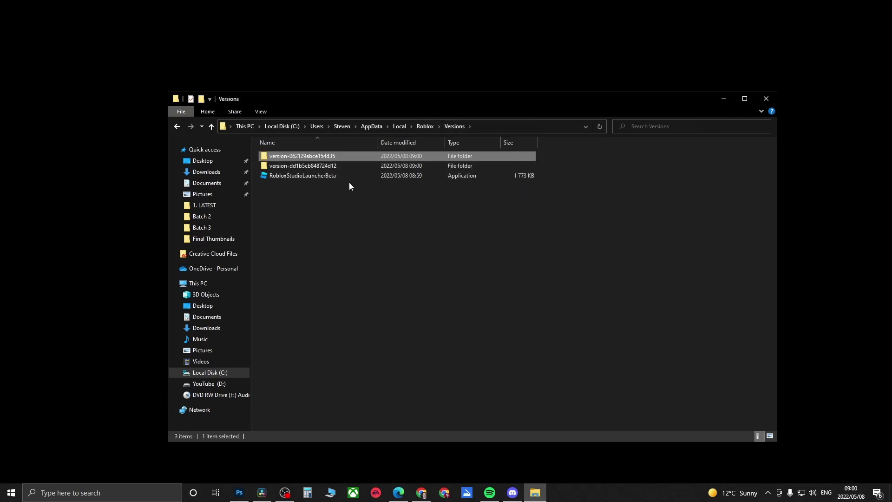
{"action": "double_click", "coordinate": [349, 166]}
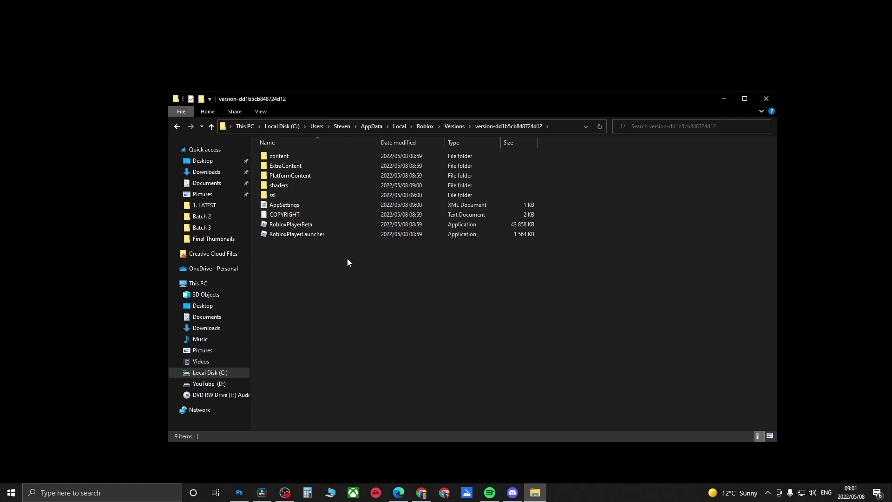
In RobloxPlayerLauncher properties, set Windows 7 compatibility mode and Run as administrator, then apply.
{"action": "right_click", "coordinate": [323, 237]}
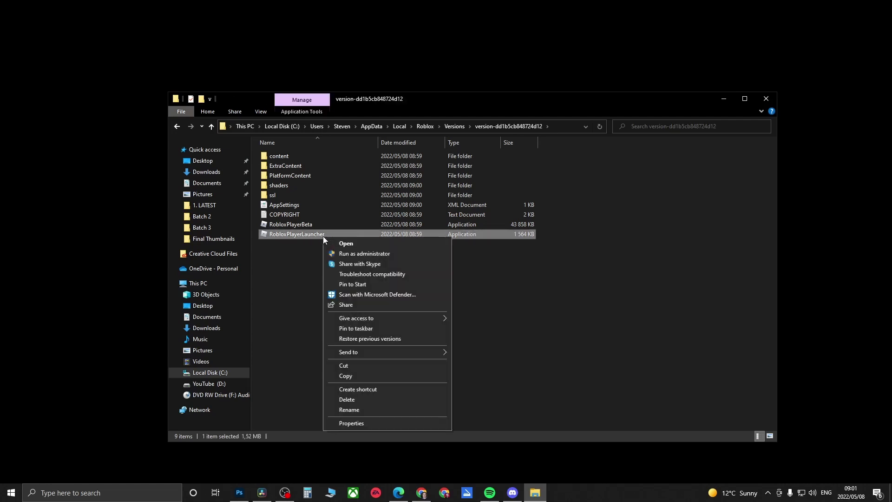
{"action": "left_click", "coordinate": [349, 422]}
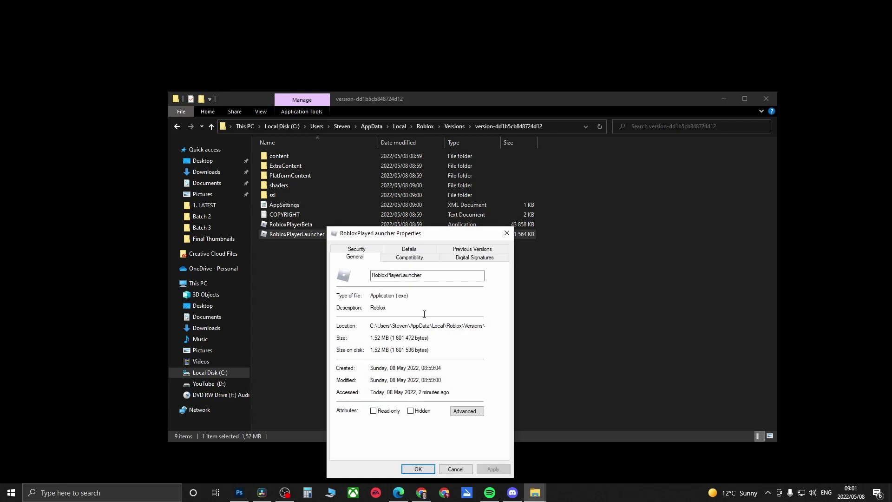
{"action": "left_click", "coordinate": [417, 258]}
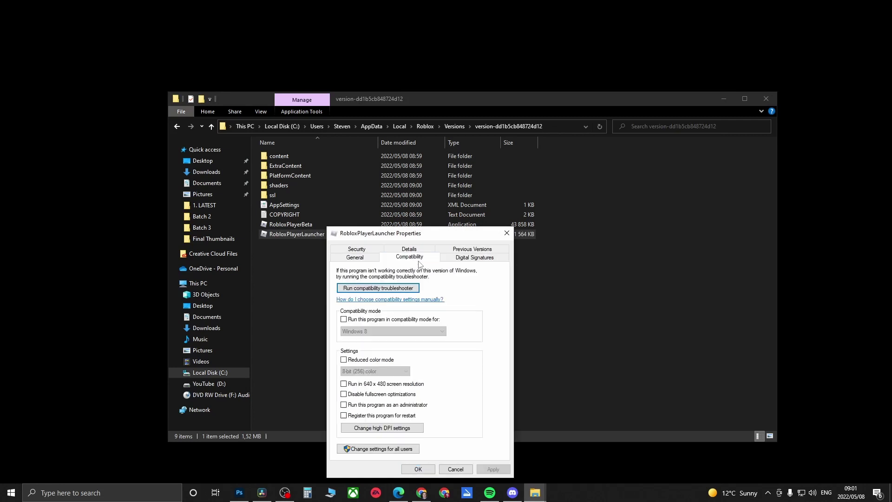
{"action": "left_click", "coordinate": [344, 321]}
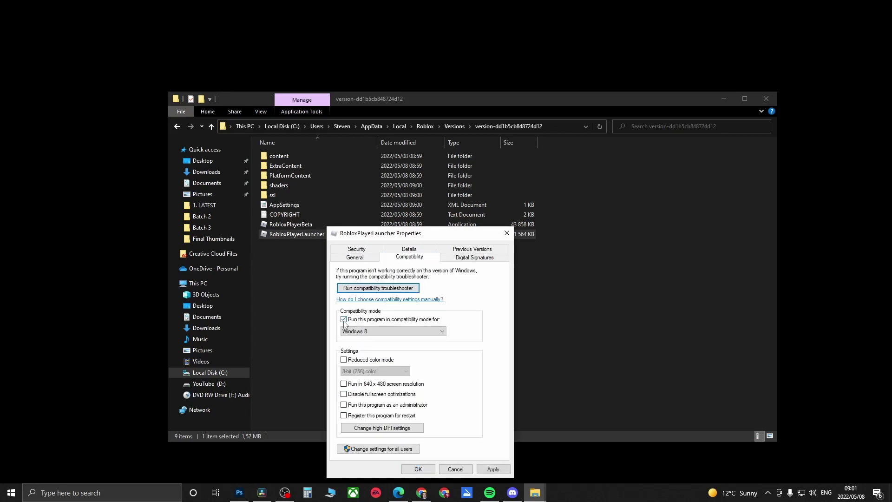
{"action": "left_click", "coordinate": [442, 331]}
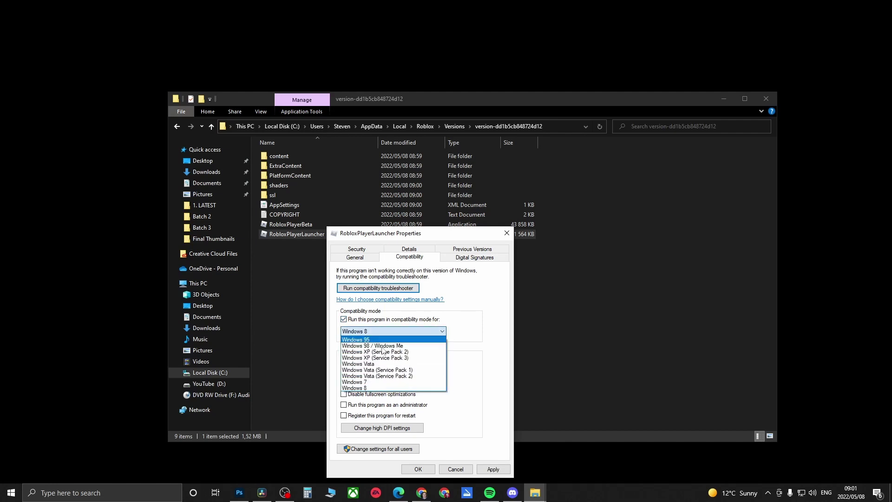
{"action": "left_click", "coordinate": [366, 383]}
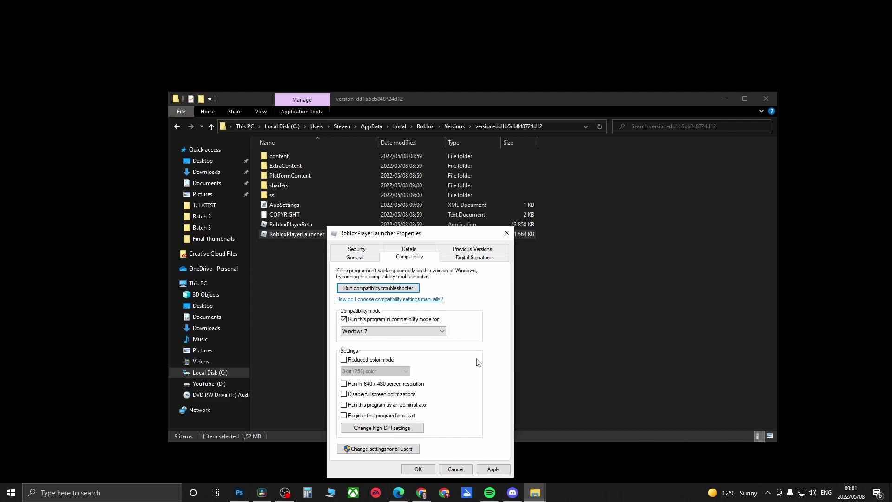
{"action": "left_click", "coordinate": [344, 406]}
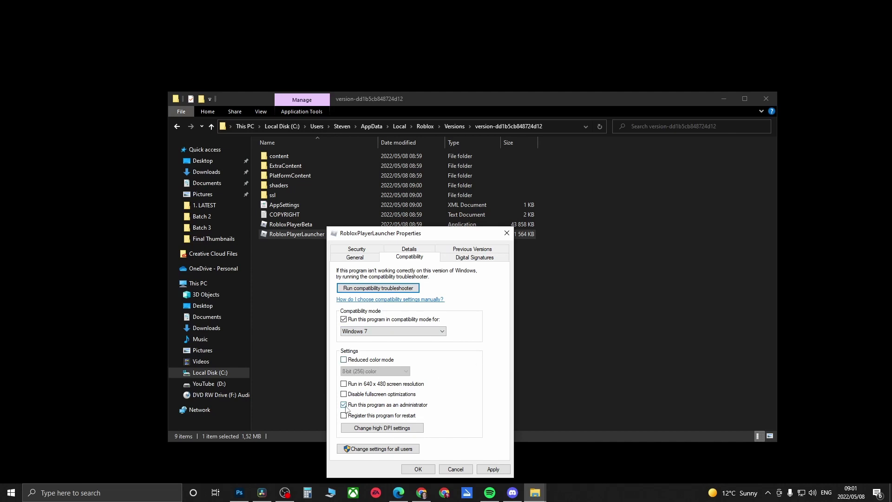
{"action": "left_click", "coordinate": [491, 469]}
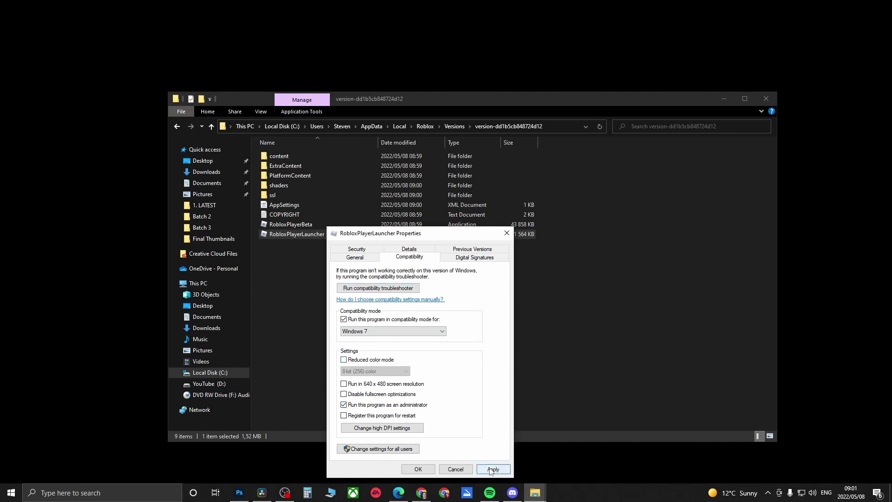
{"action": "left_click", "coordinate": [419, 468]}
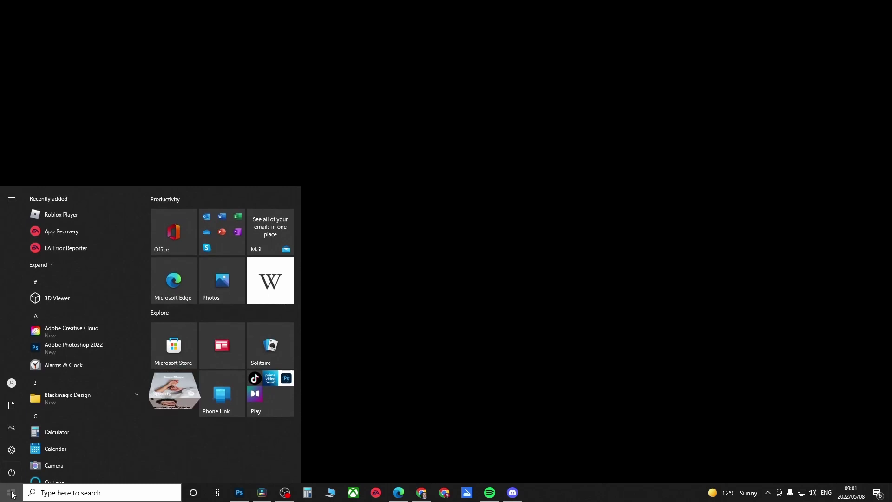
Search the installed apps in Settings' Apps & features for 'roblox'.
{"action": "left_click", "coordinate": [39, 450]}
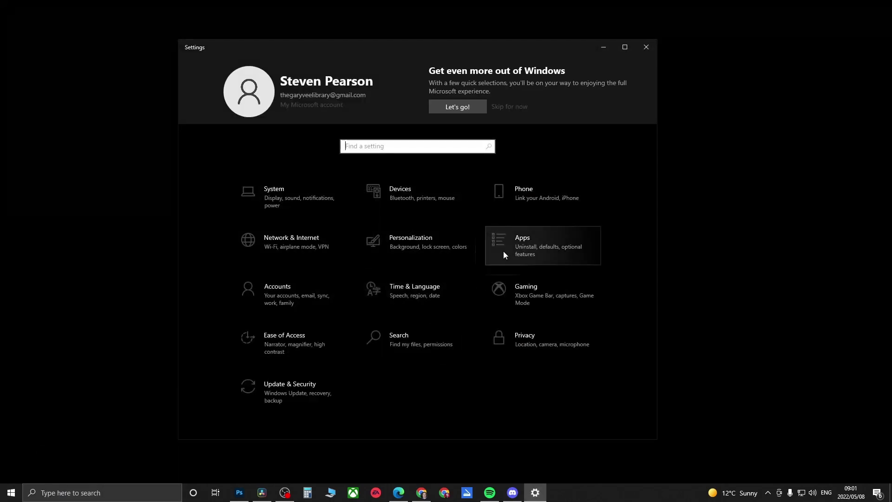
{"action": "left_click", "coordinate": [536, 242]}
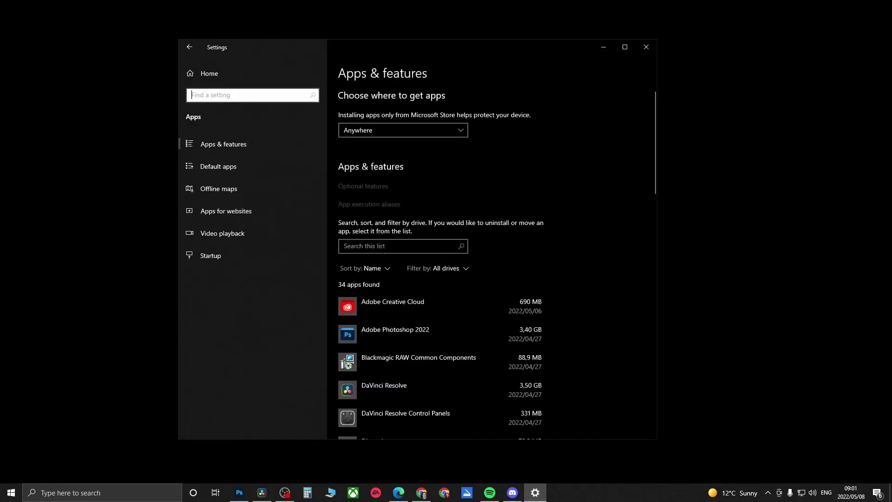
{"action": "left_click", "coordinate": [383, 249]}
{"action": "type", "text": "robo"}
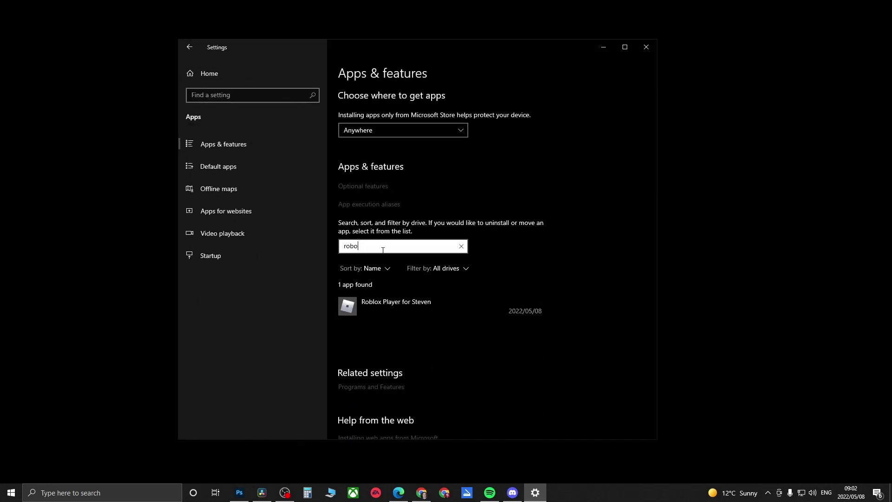
{"action": "key", "text": "BackSpace"}
{"action": "type", "text": "lox"}
Uninstall Roblox Player, confirm the removal, and acknowledge the uninstall message.
{"action": "left_click", "coordinate": [441, 309]}
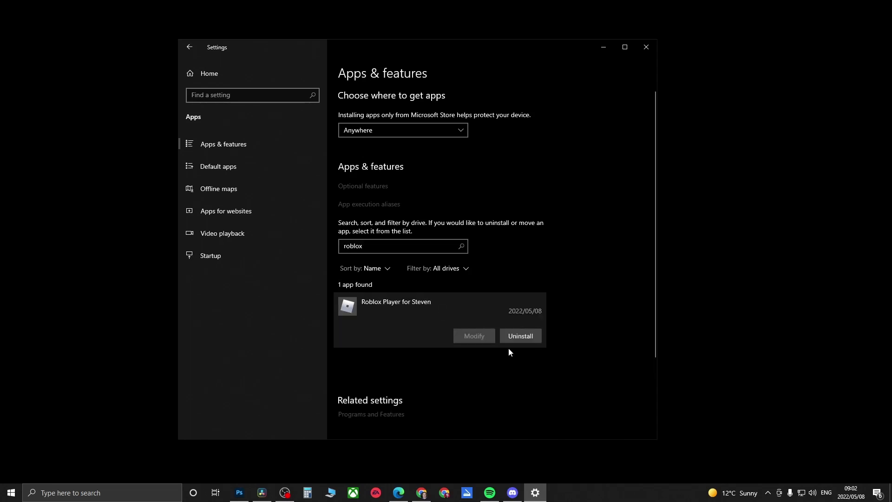
{"action": "left_click", "coordinate": [517, 337]}
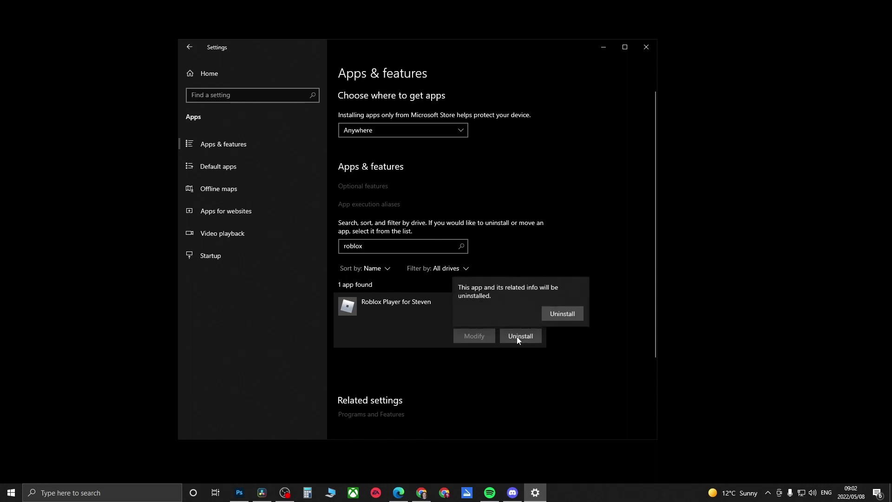
{"action": "left_click", "coordinate": [569, 315]}
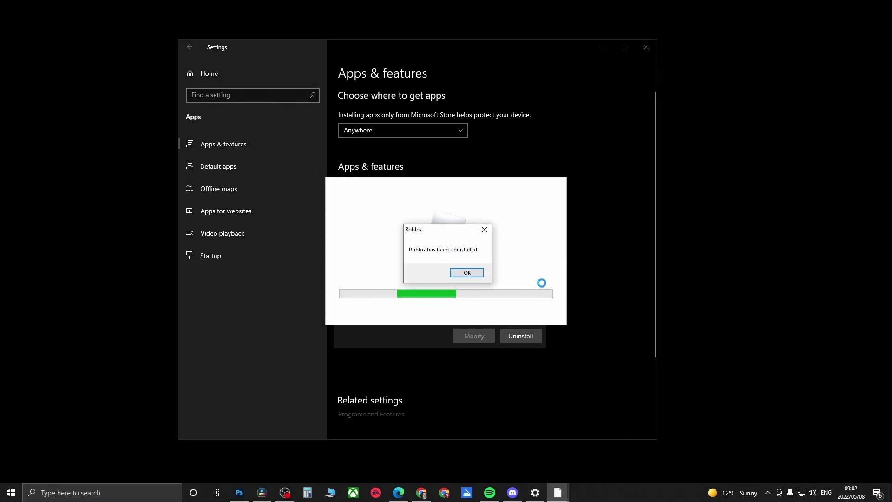
{"action": "left_click", "coordinate": [466, 273]}
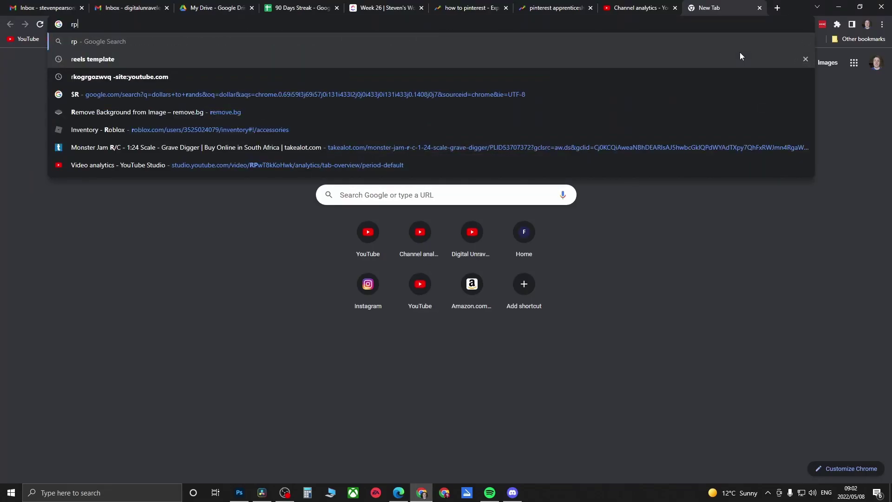
Go to roblox.com, open Spotify Island from the Home page, and press Play.
{"action": "key", "text": "BackSpace"}
{"action": "type", "text": "o"}
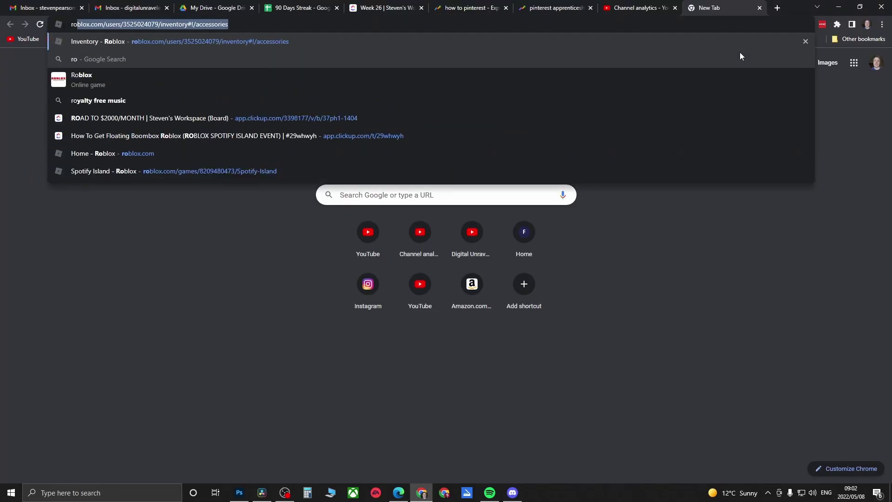
{"action": "key", "text": "Return"}
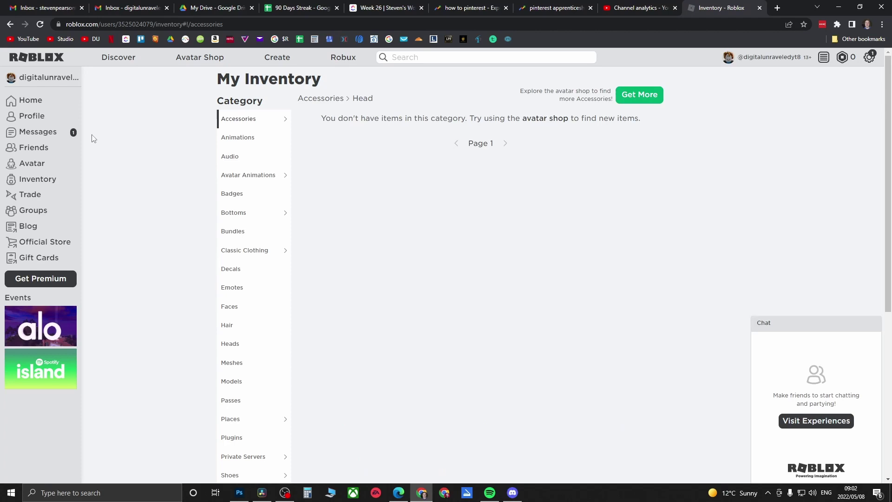
{"action": "left_click", "coordinate": [39, 104]}
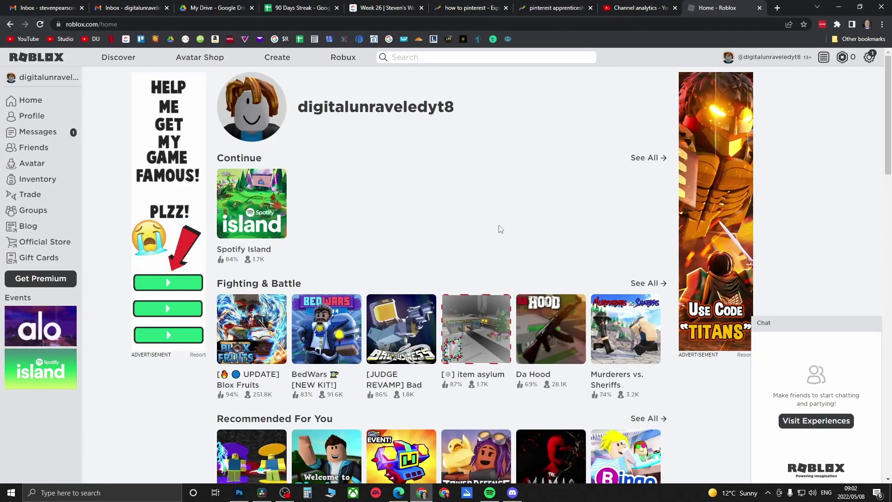
{"action": "left_click", "coordinate": [266, 203]}
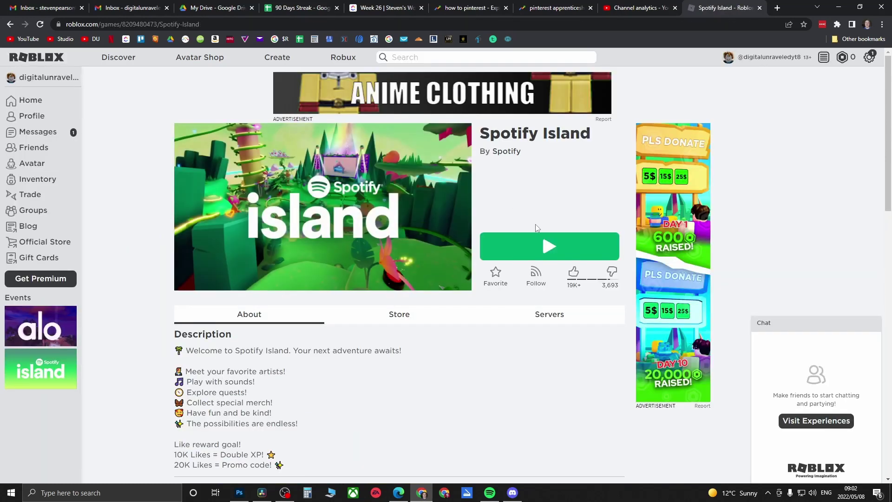
{"action": "left_click", "coordinate": [554, 244]}
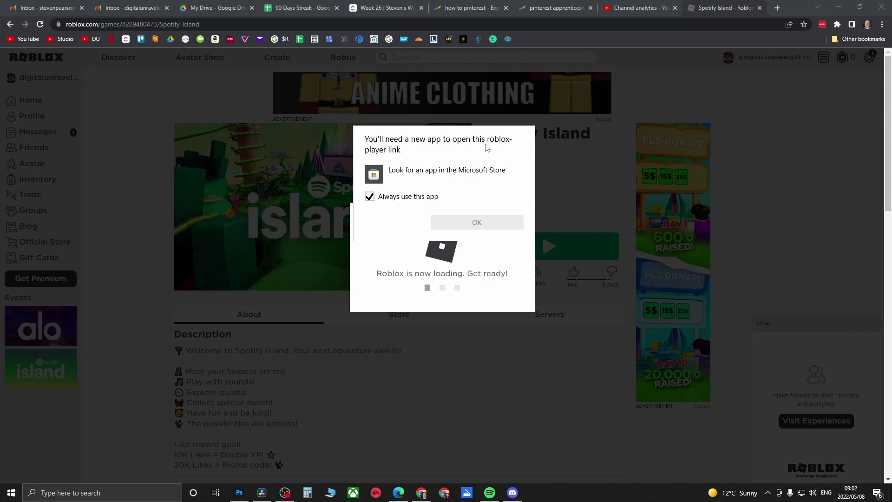
Dismiss the app prompt, download the Roblox installer, and open the downloaded file.
{"action": "left_click", "coordinate": [569, 193]}
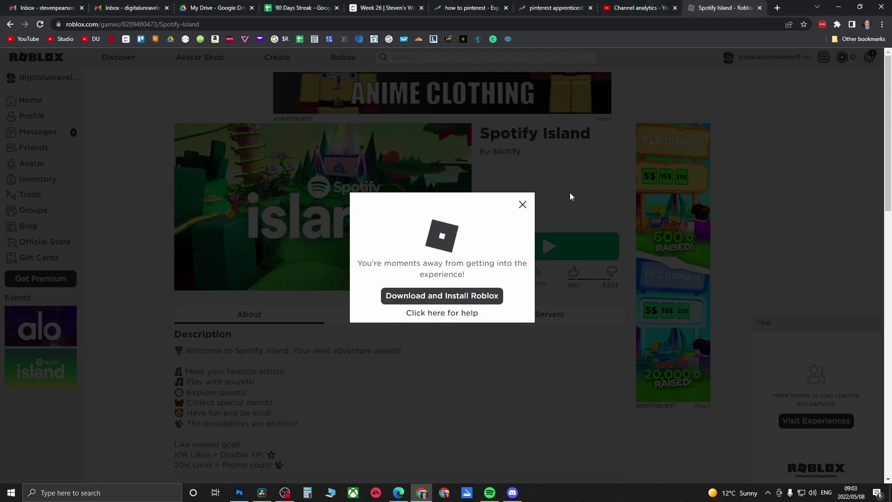
{"action": "left_click", "coordinate": [457, 300]}
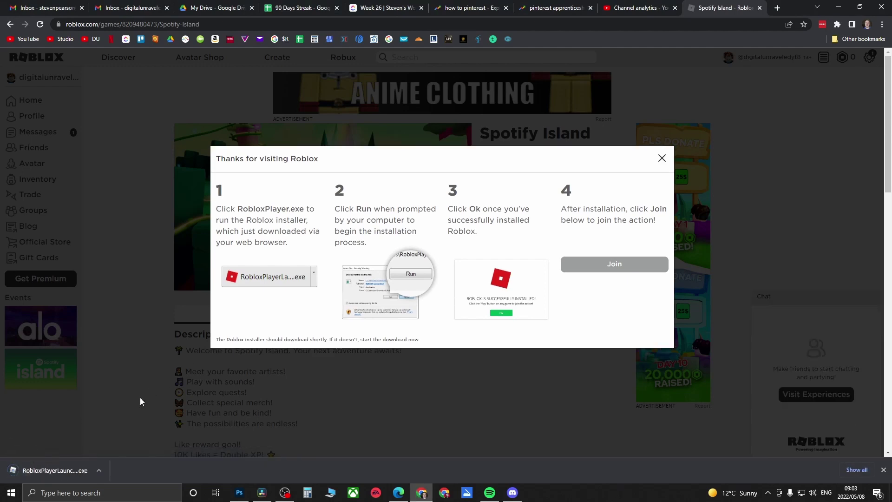
{"action": "left_click", "coordinate": [99, 470]}
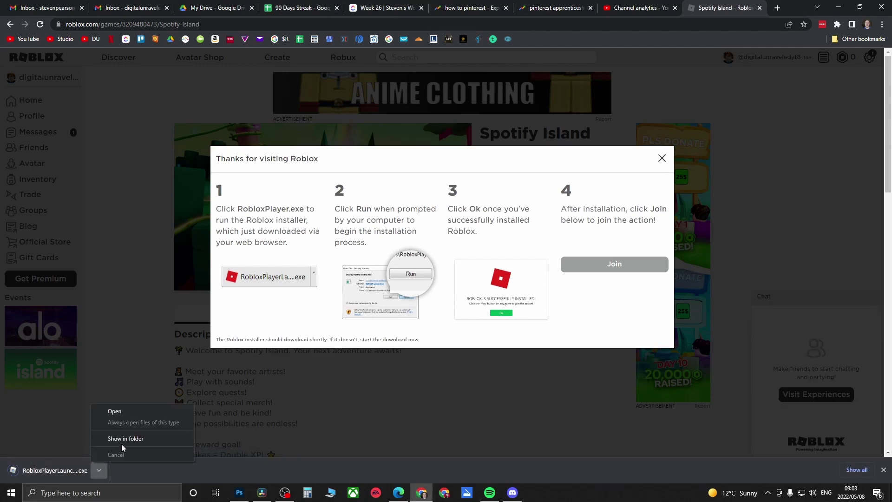
{"action": "left_click", "coordinate": [135, 413]}
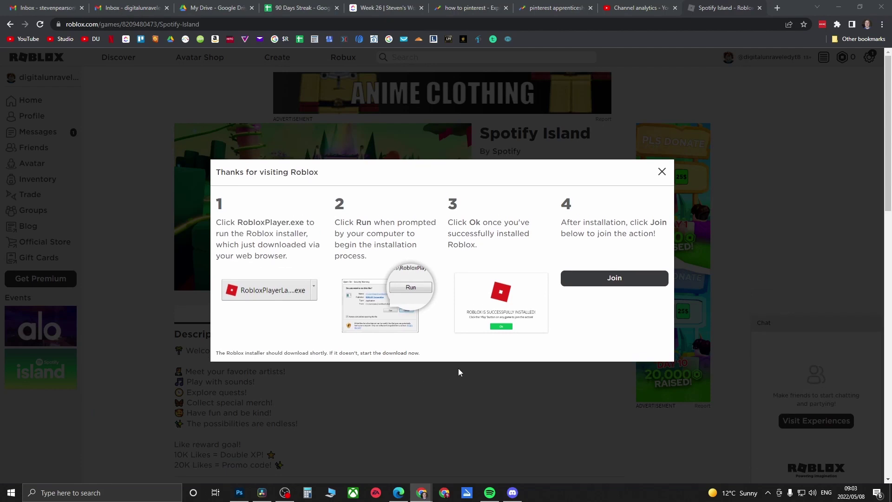